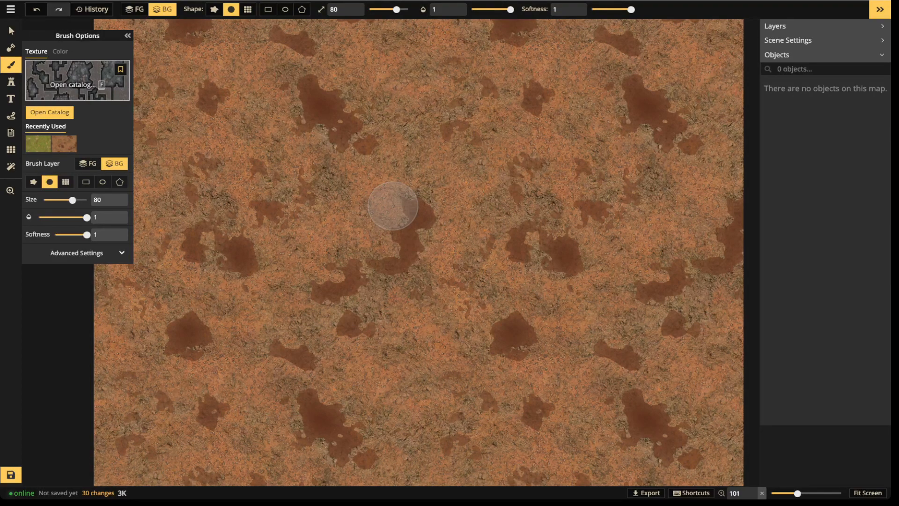
Choose a water texture for the brush and paint a large rectangular pool in the middle of the map
key("f")
scroll(393, 206, "down", 4)
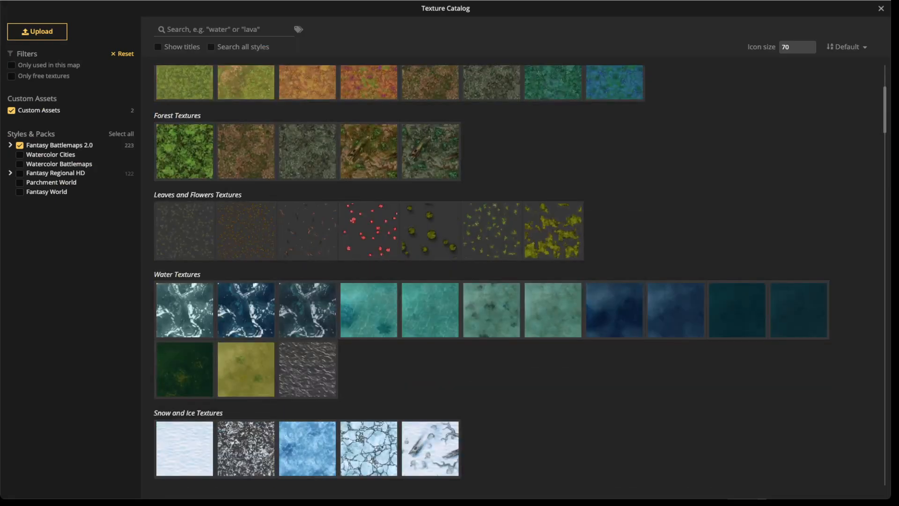
left_click(430, 309)
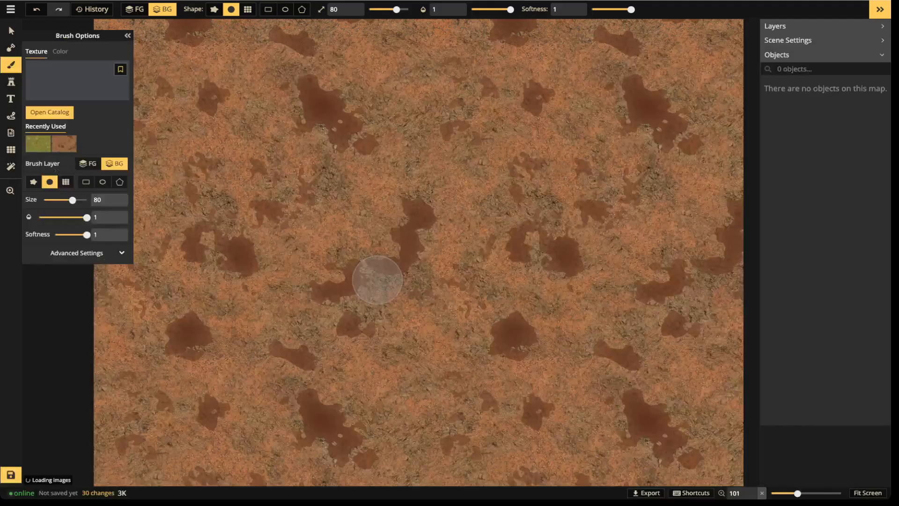
left_click(268, 9)
left_click_drag(220, 120, 568, 390)
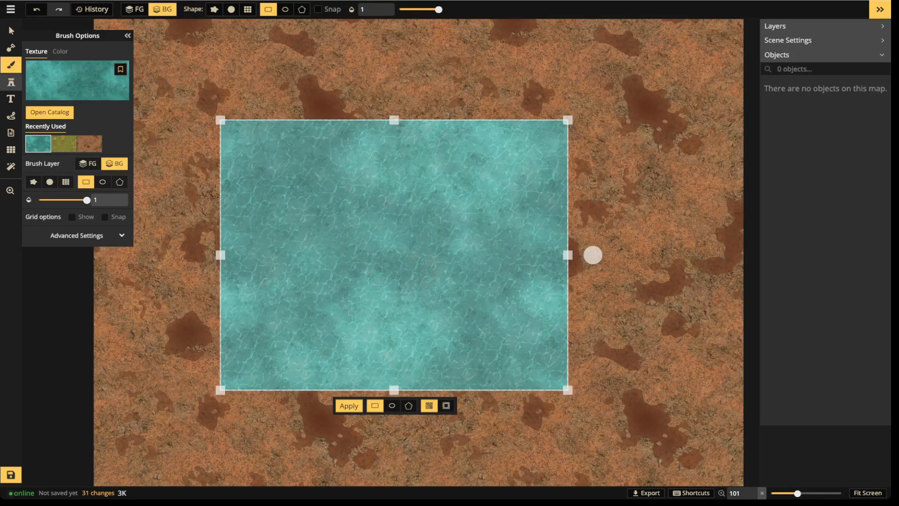
Open the stamp catalog, limit it to the Fantasy Battlemaps 2.0 style, and search for fish with all sets expanded
left_click(11, 82)
key("f")
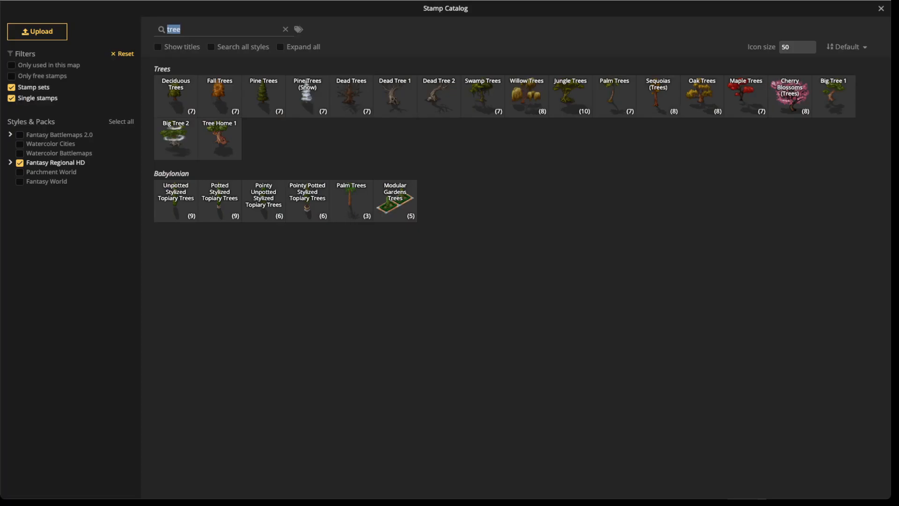
left_click(10, 163)
left_click(59, 135)
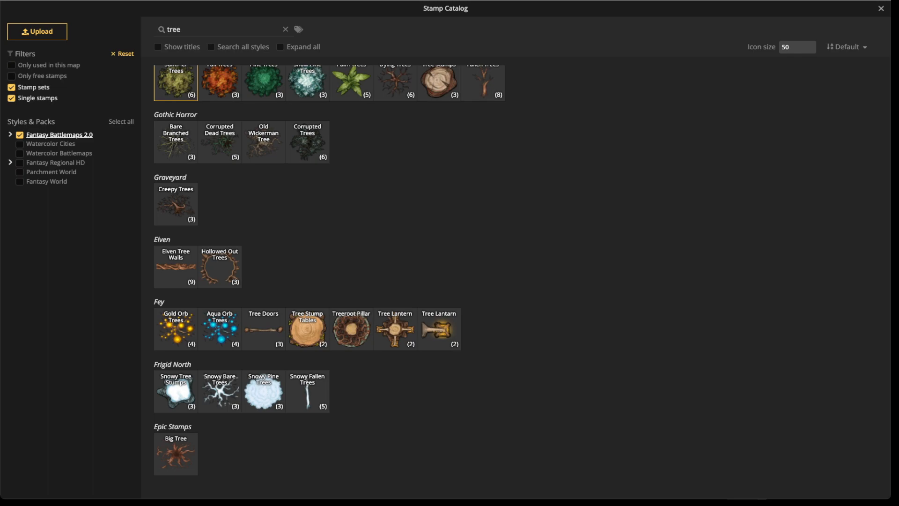
double_click(174, 29)
type("fish")
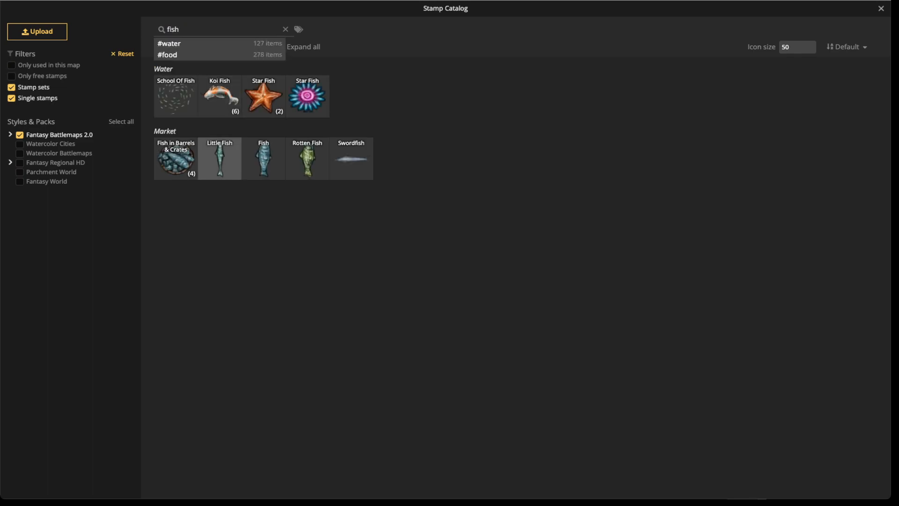
left_click(280, 47)
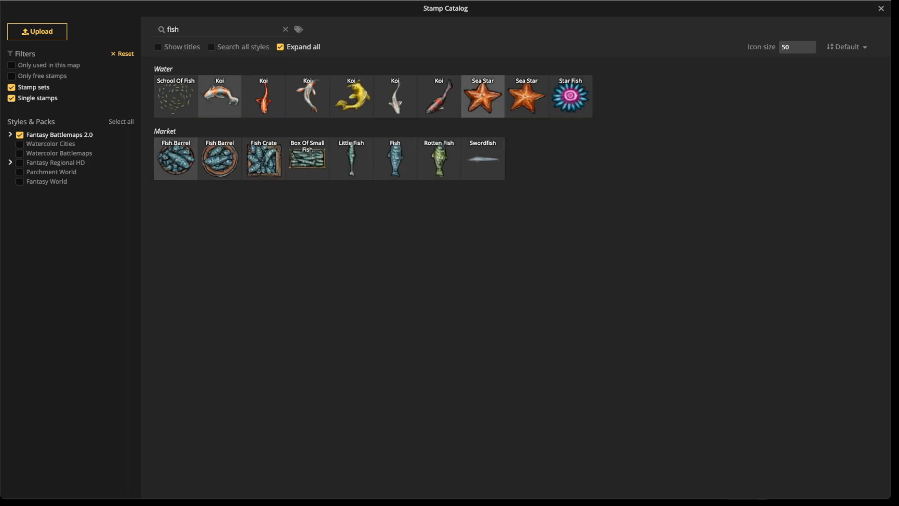
Pick the yellow koi stamp and place it in the upper left of the pool
left_click(351, 97)
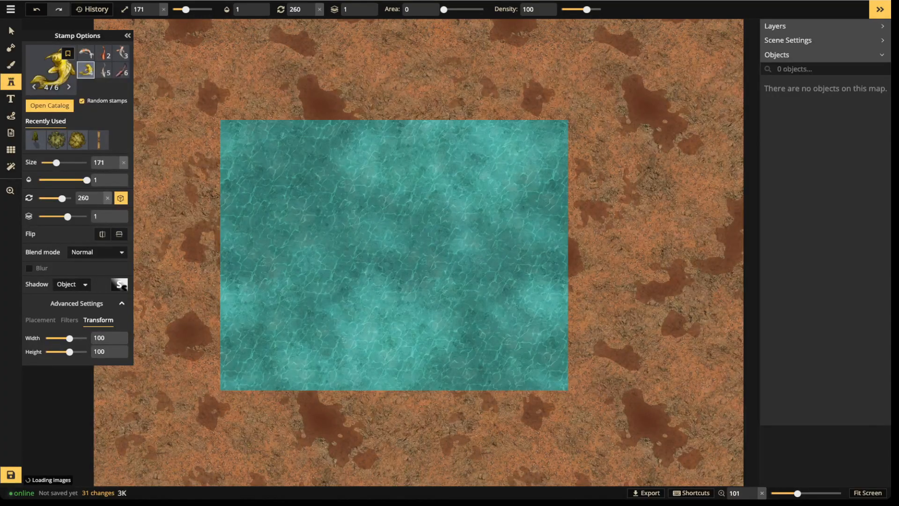
scroll(335, 239, "up", 3)
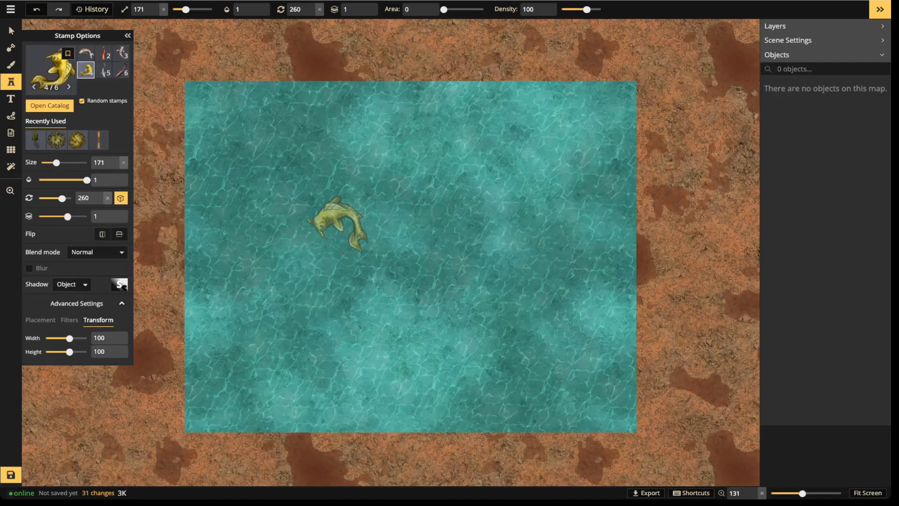
left_click(329, 222)
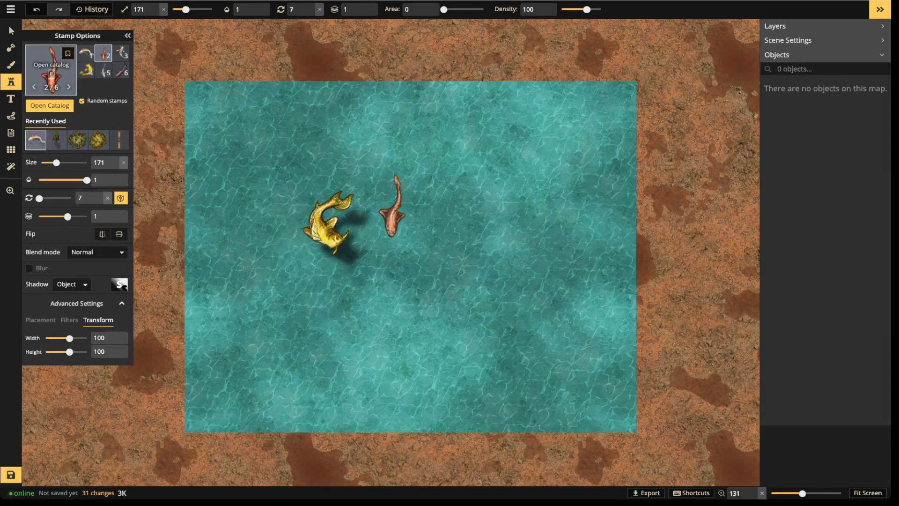
Search the stamp catalog for stone and place a rune stone in the pool to the right of the koi
key("f")
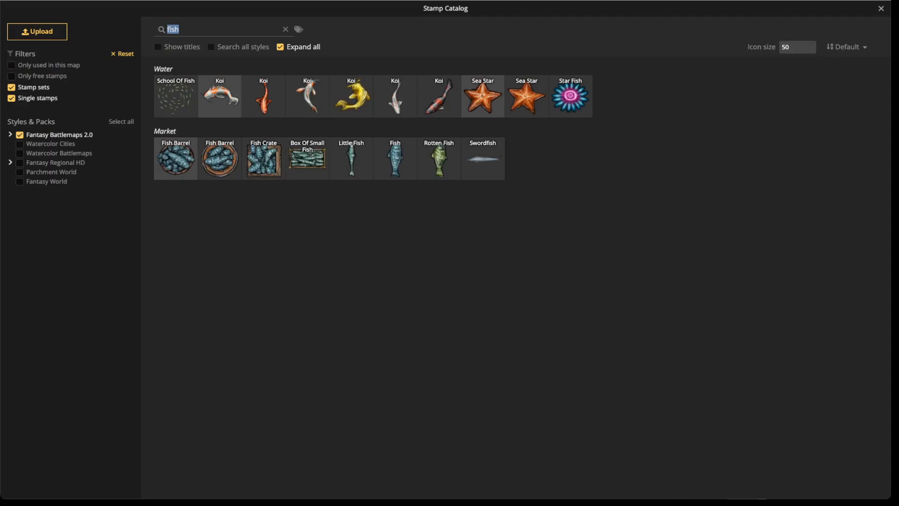
type("s")
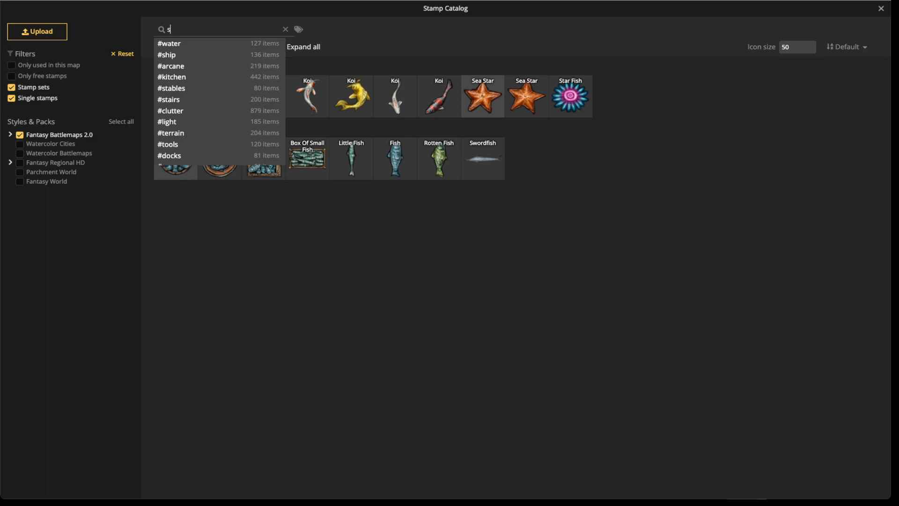
type("tone")
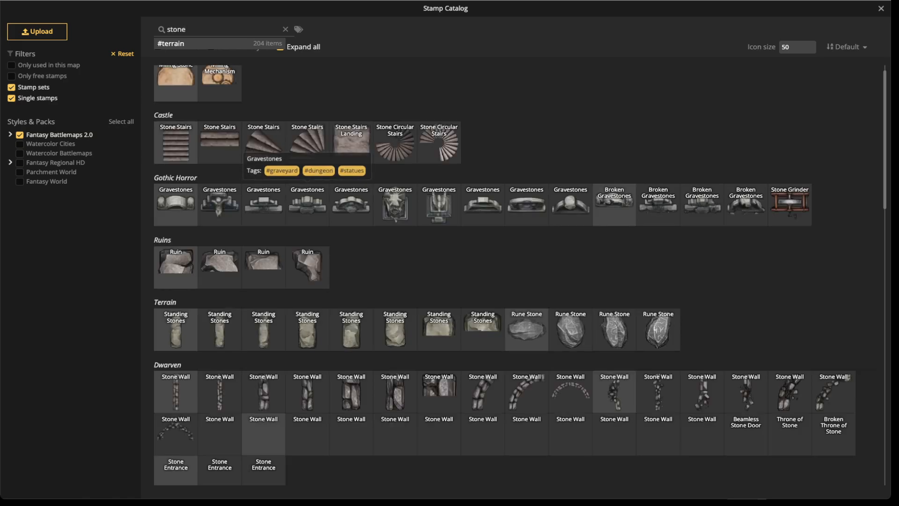
scroll(505, 276, "down", 3)
scroll(504, 276, "down", 4)
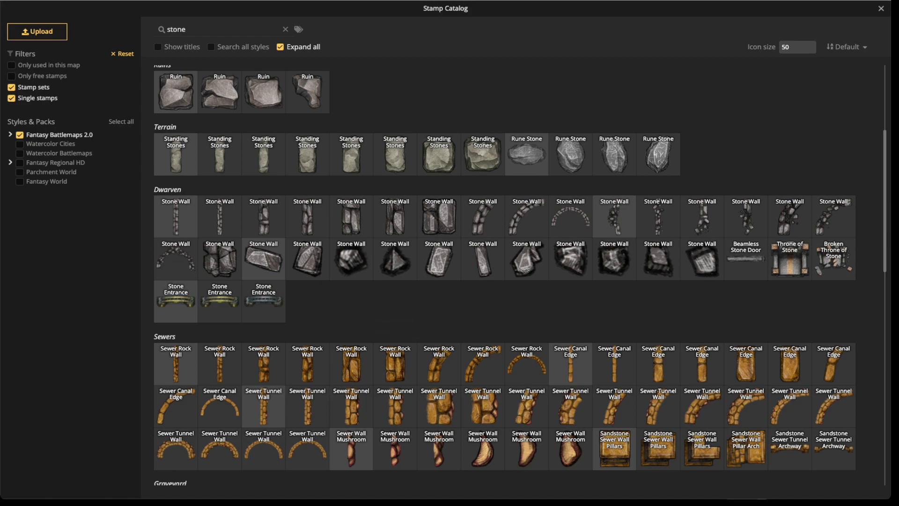
left_click(570, 156)
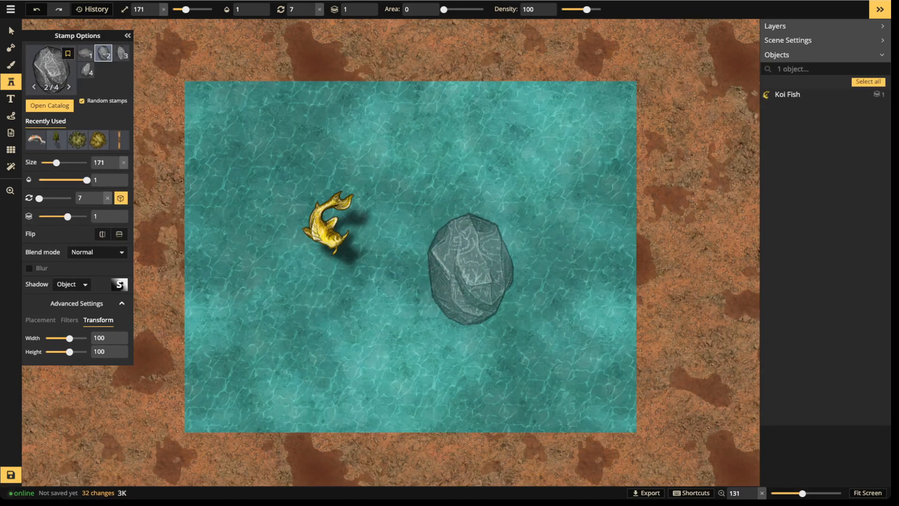
left_click(479, 290)
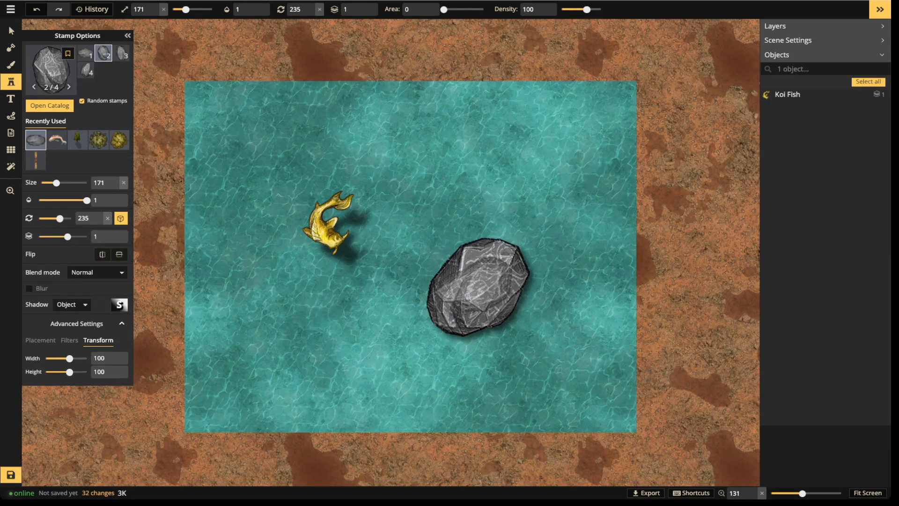
Select both the koi and the rune stone and set their shadow to None
left_click(10, 31)
left_click_drag(269, 154, 528, 318)
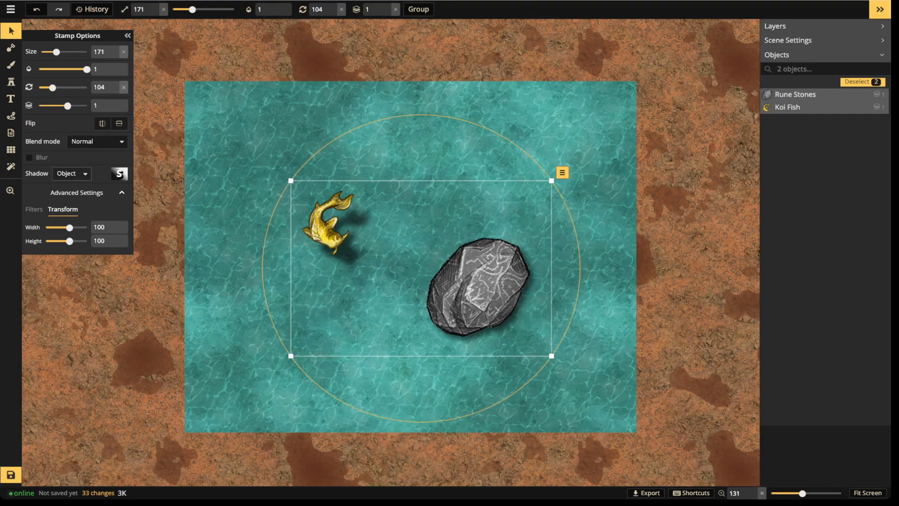
left_click(71, 173)
left_click(71, 188)
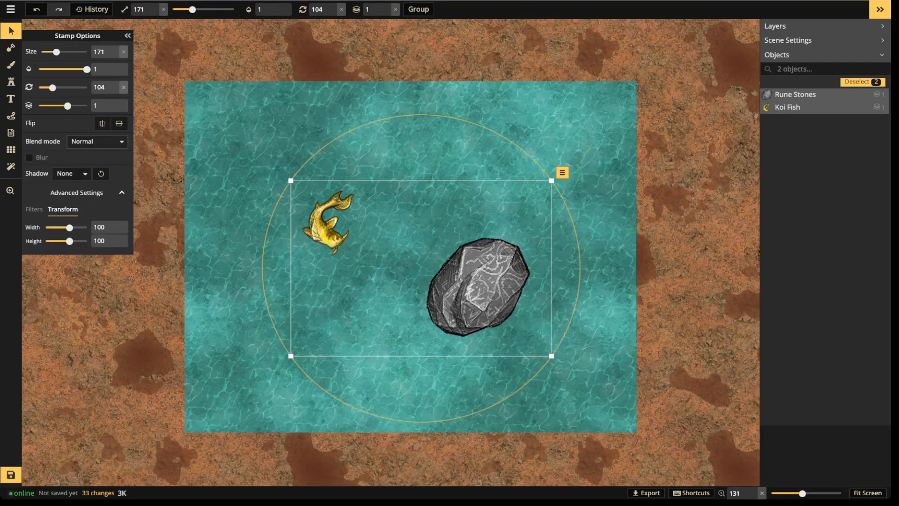
Set the blend mode of both stamps to Luminosity, then clear the selection
left_click(97, 141)
scroll(70, 225, "down", 3)
scroll(71, 225, "up", 3)
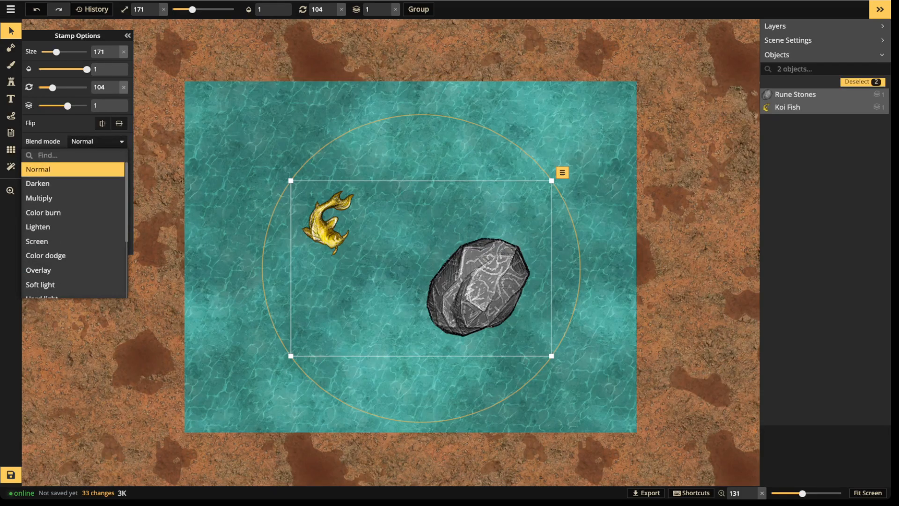
scroll(70, 218, "down", 3)
left_click(70, 291)
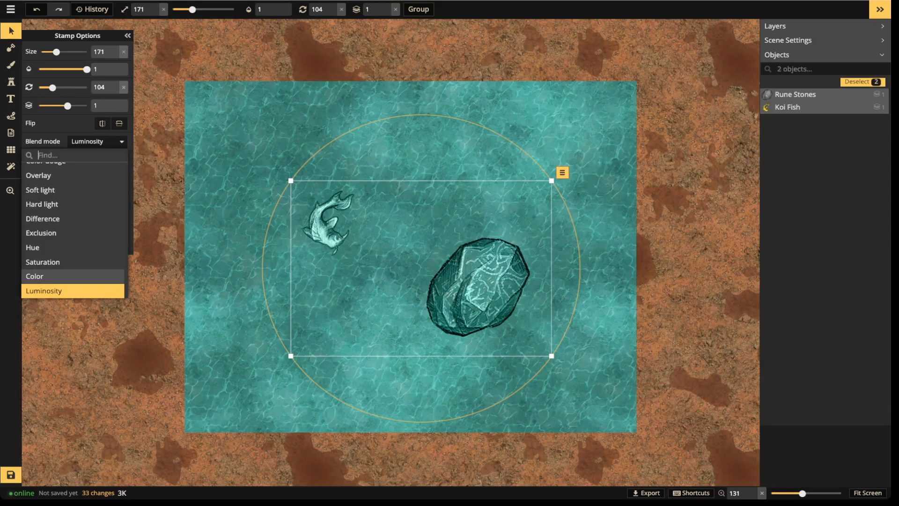
left_click(216, 253)
left_click(244, 197)
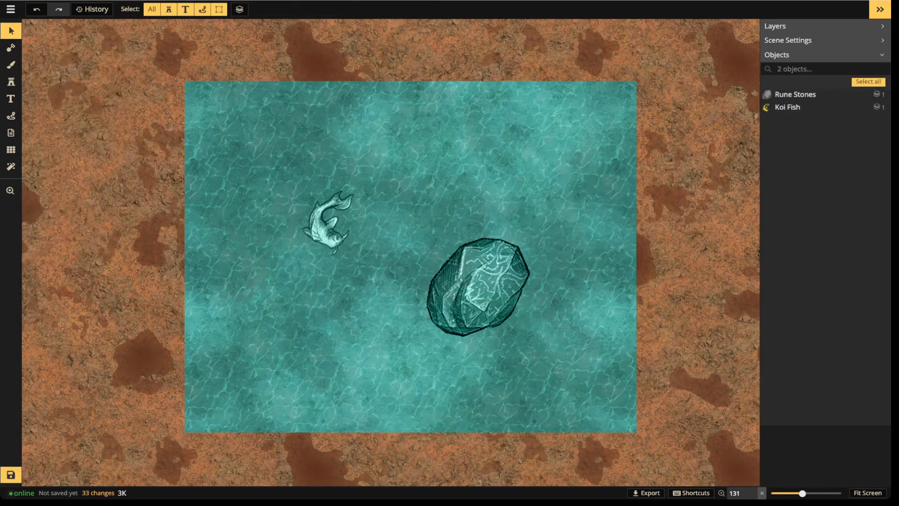
Move the koi slightly left and set its blend mode back to Normal
left_click(328, 225)
left_click_drag(328, 225, 296, 235)
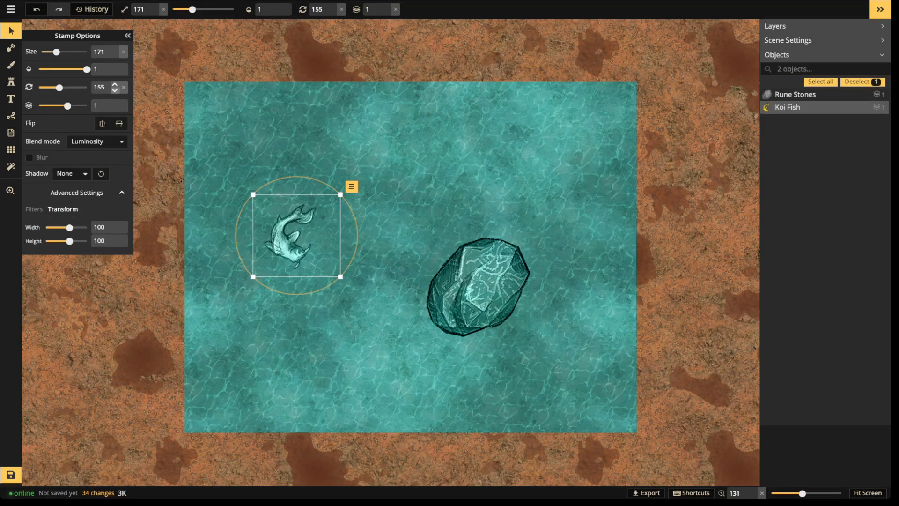
left_click(97, 141)
scroll(70, 211, "down", 2)
scroll(70, 183, "up", 2)
left_click(70, 170)
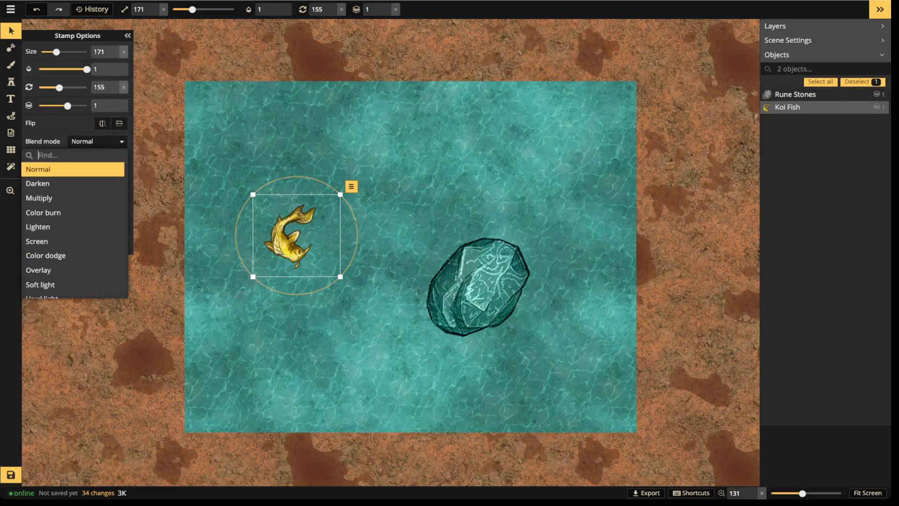
Lower the koi's opacity to 0.3 and enable Blur on it
left_click_drag(86, 70, 58, 69)
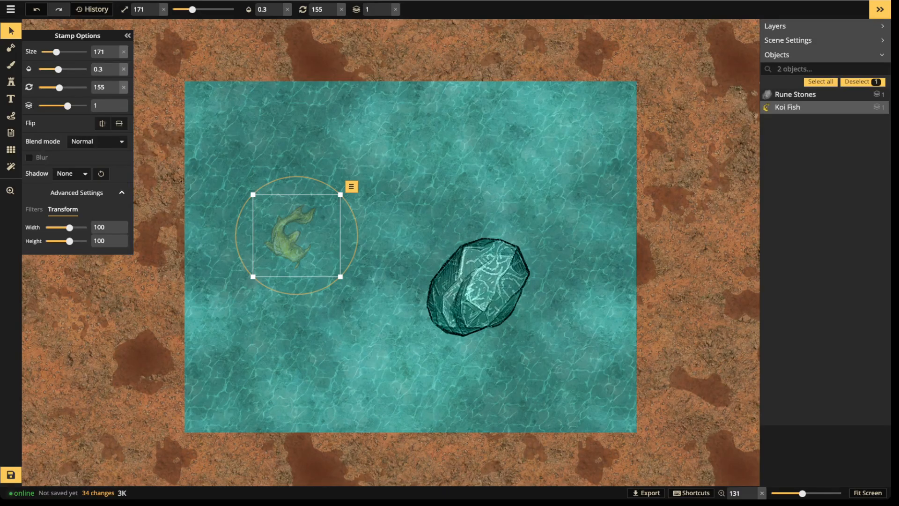
left_click(29, 158)
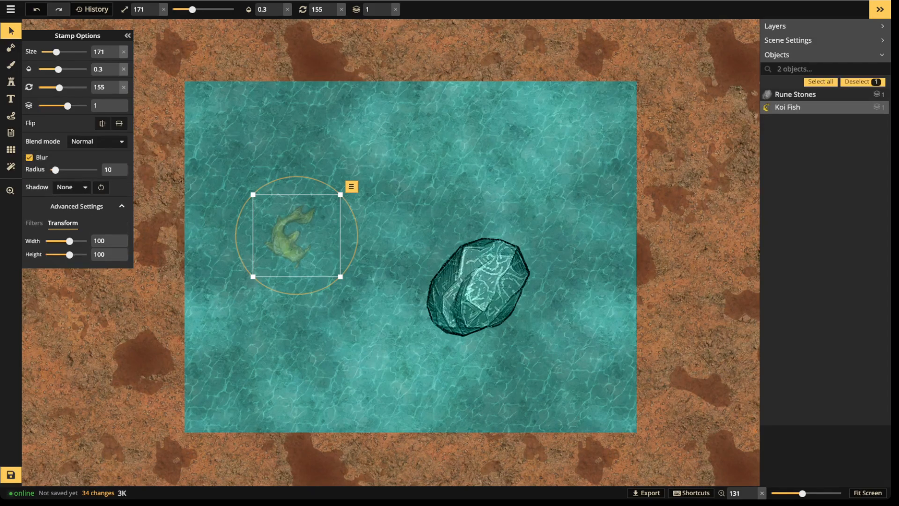
Shrink the koi to size 141 and set its opacity to 0.26
scroll(297, 235, "down", 3)
scroll(297, 236, "down", 3)
scroll(297, 236, "down", 2)
left_click_drag(58, 70, 55, 70)
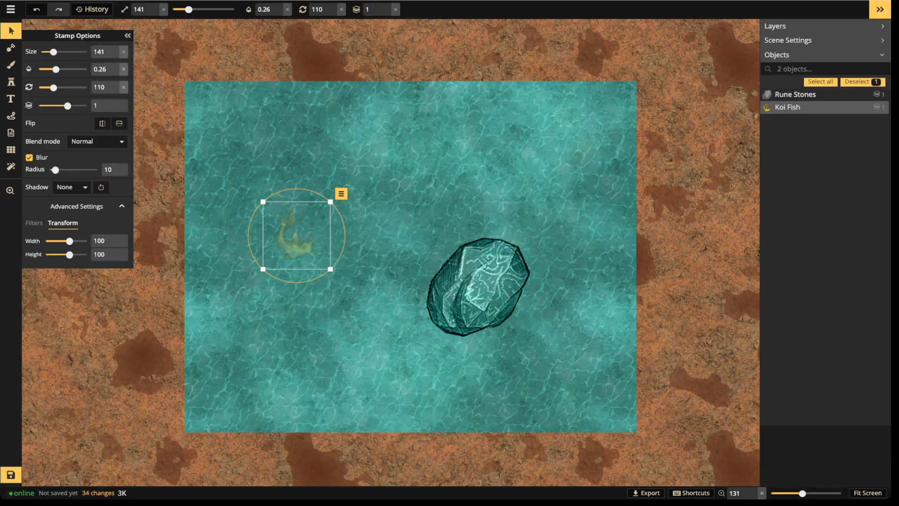
Switch the koi's blend mode to Luminosity
left_click(96, 141)
scroll(70, 234, "down", 5)
left_click(44, 291)
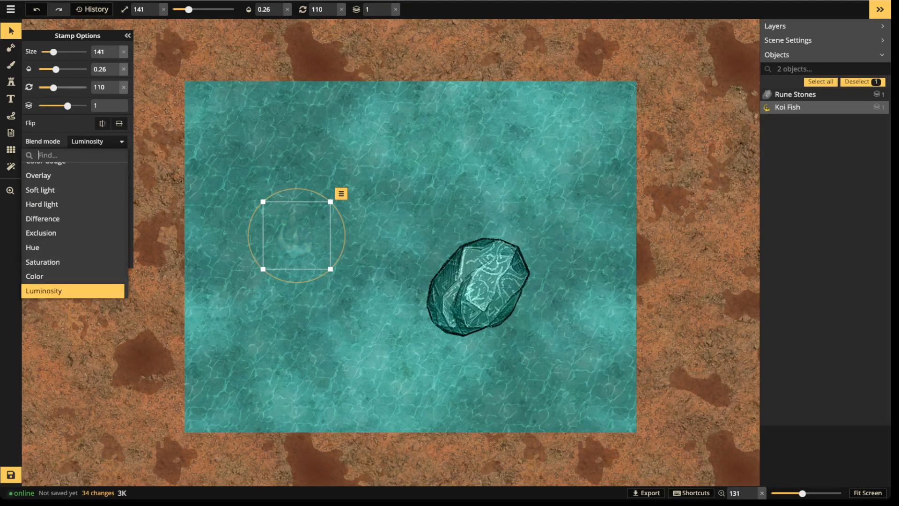
Reset the koi's opacity to 1 and enlarge it to size 161
left_click_drag(56, 70, 93, 88)
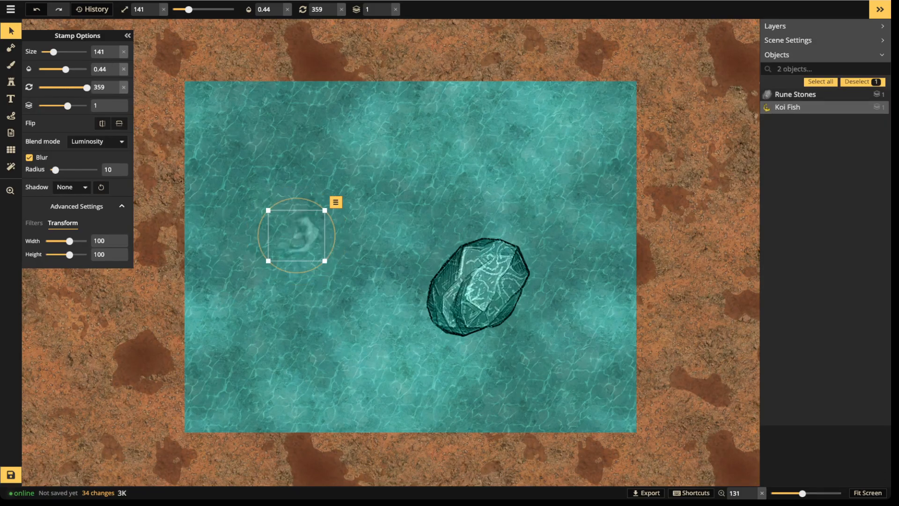
left_click(124, 69)
scroll(296, 236, "up", 2)
scroll(296, 236, "up", 12)
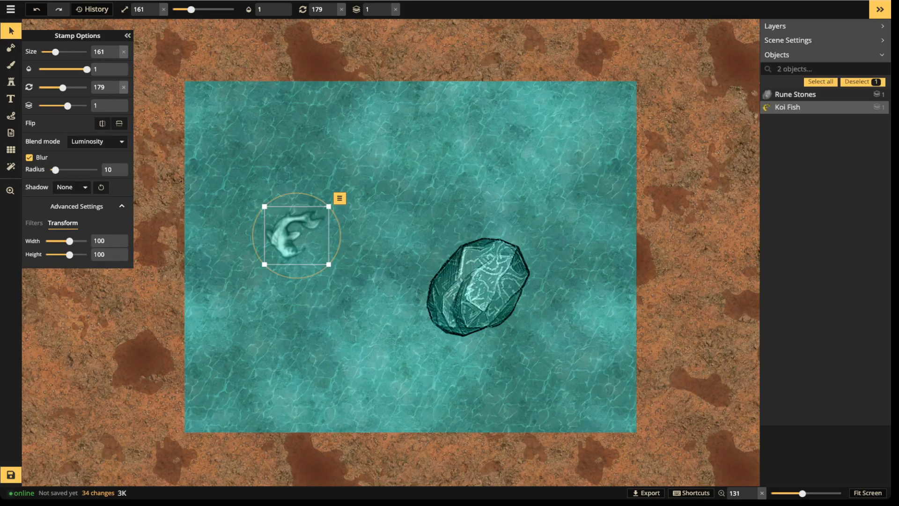
Give the koi an Object shadow and adjust the shadow's offsets in its customization settings
left_click(72, 187)
left_click(71, 228)
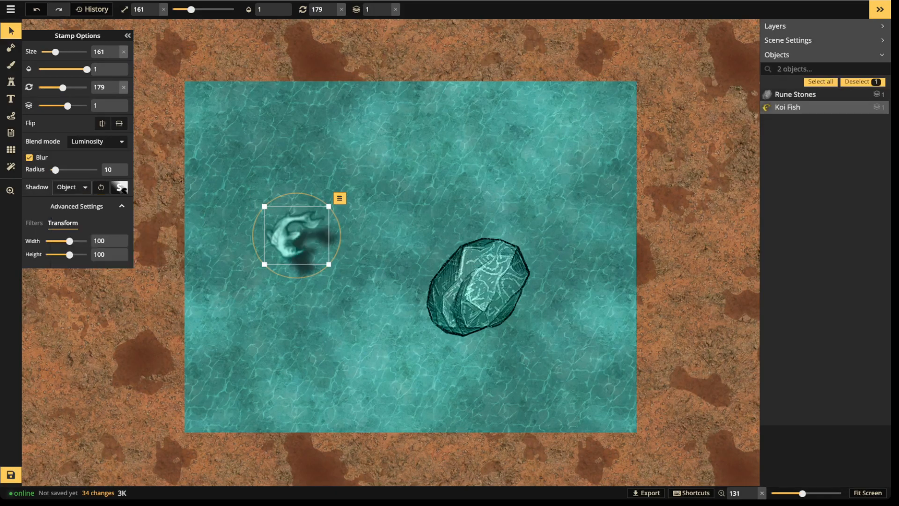
left_click(119, 187)
left_click_drag(196, 126, 220, 150)
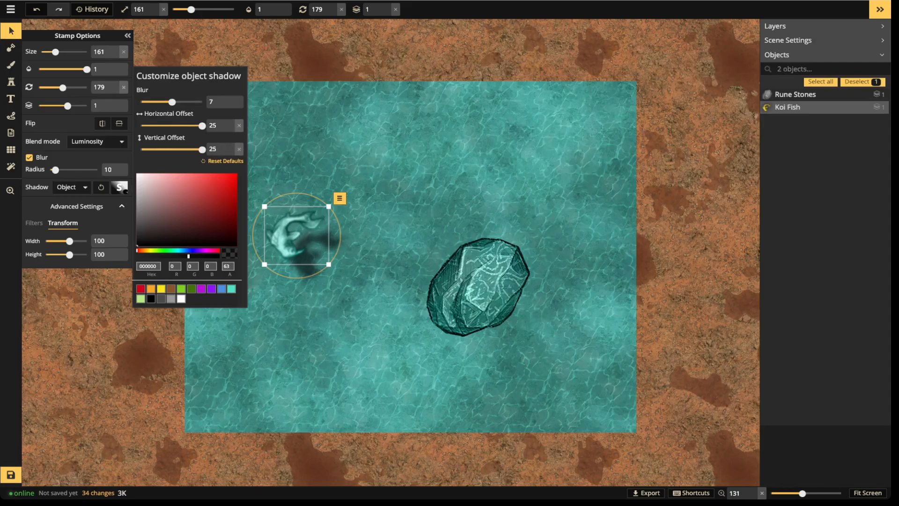
Move the koi slightly up and rotate it to 239
left_click(296, 235)
scroll(296, 235, "up", 6)
left_click_drag(296, 234, 294, 217)
scroll(295, 218, "down", 18)
scroll(295, 217, "down", 20)
scroll(295, 217, "down", 20)
scroll(296, 217, "down", 20)
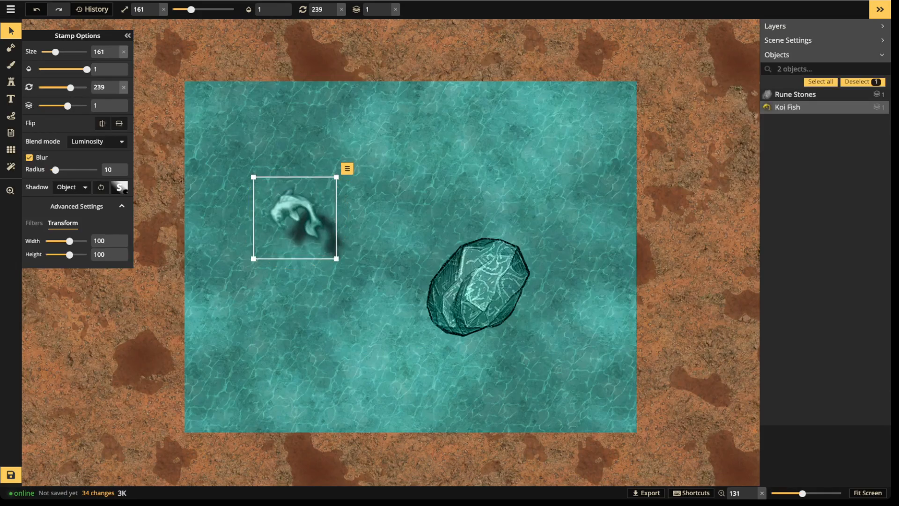
scroll(295, 218, "down", 8)
Select the rune stone and move it slightly left
left_click(478, 287)
left_click_drag(478, 286, 446, 282)
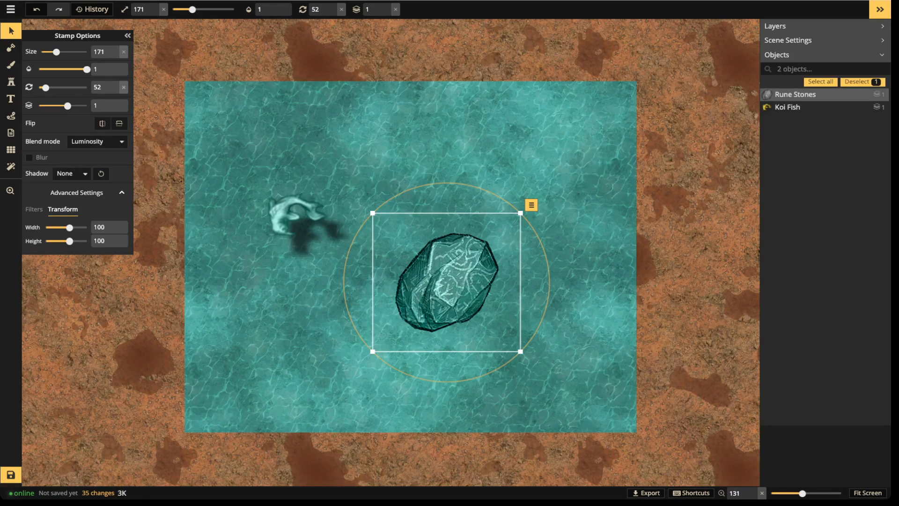
left_click(29, 157)
left_click(29, 157)
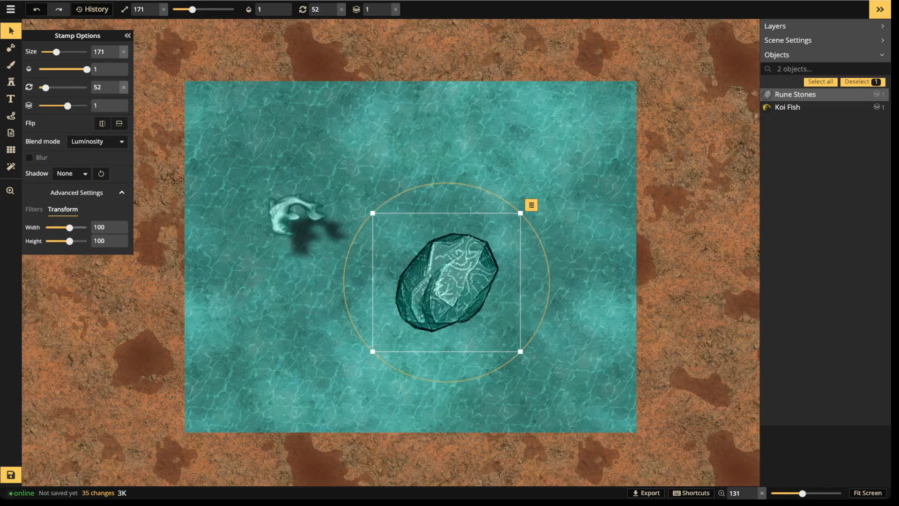
Lower the rune stone's contrast to 51 and enable Blur on it
left_click(33, 210)
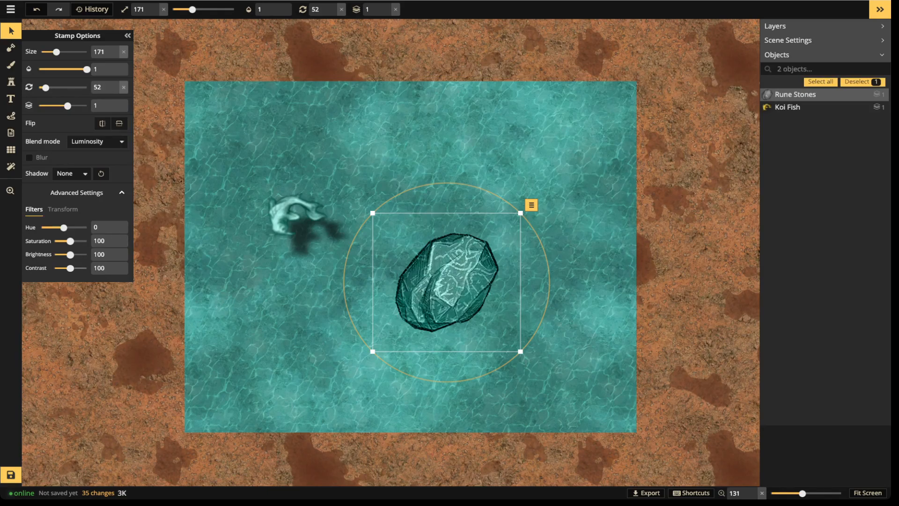
left_click_drag(70, 269, 62, 269)
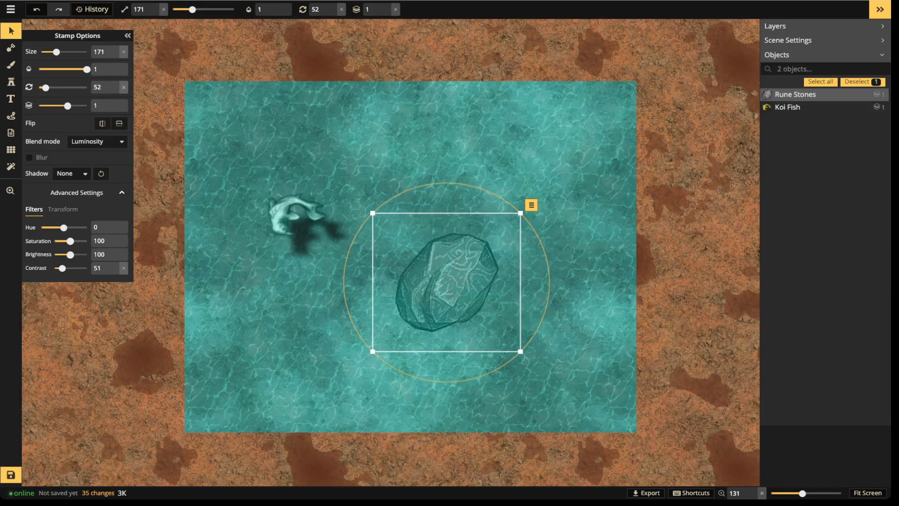
left_click(29, 158)
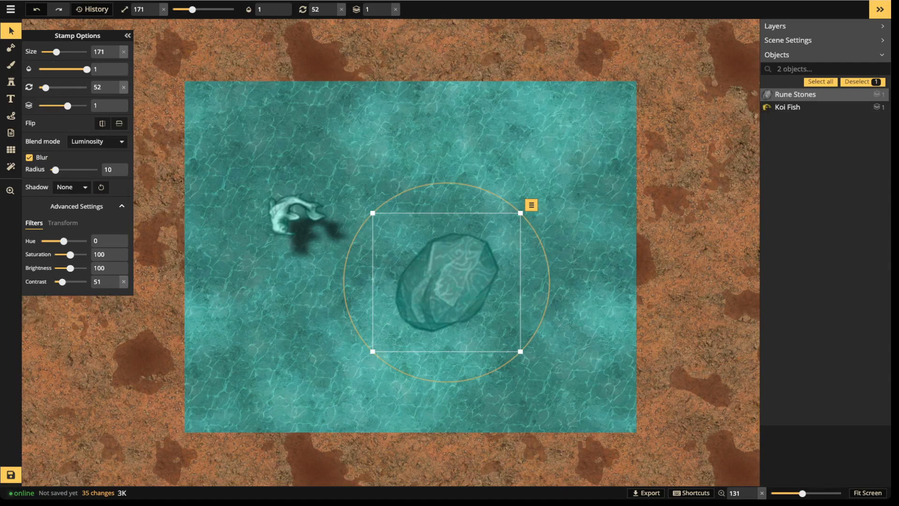
Move the koi slightly down and right
left_click_drag(290, 215, 298, 233)
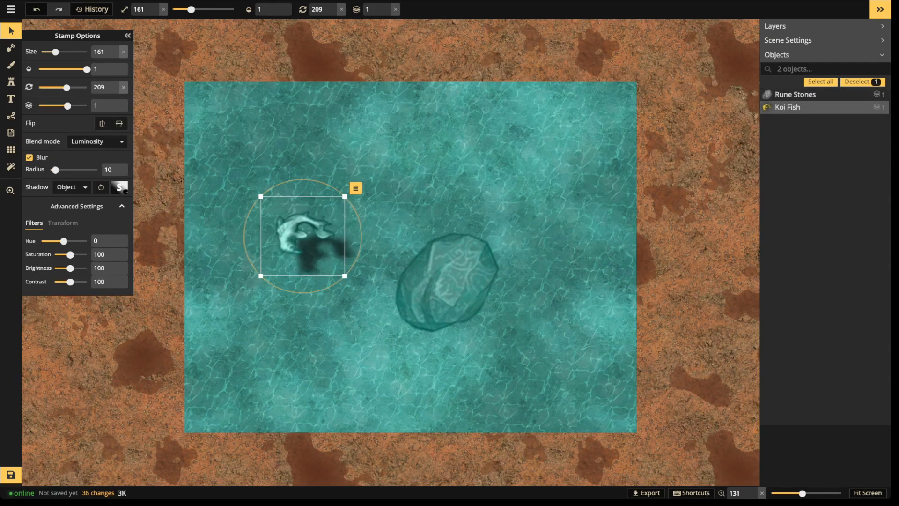